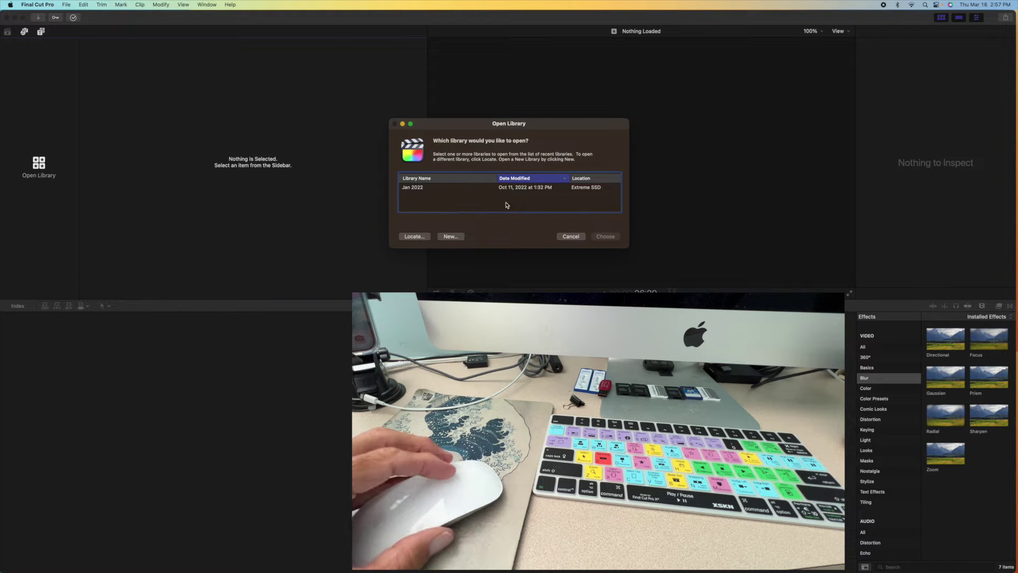
Step: Create a new library named March 2023 in the Movies folder
click(450, 236)
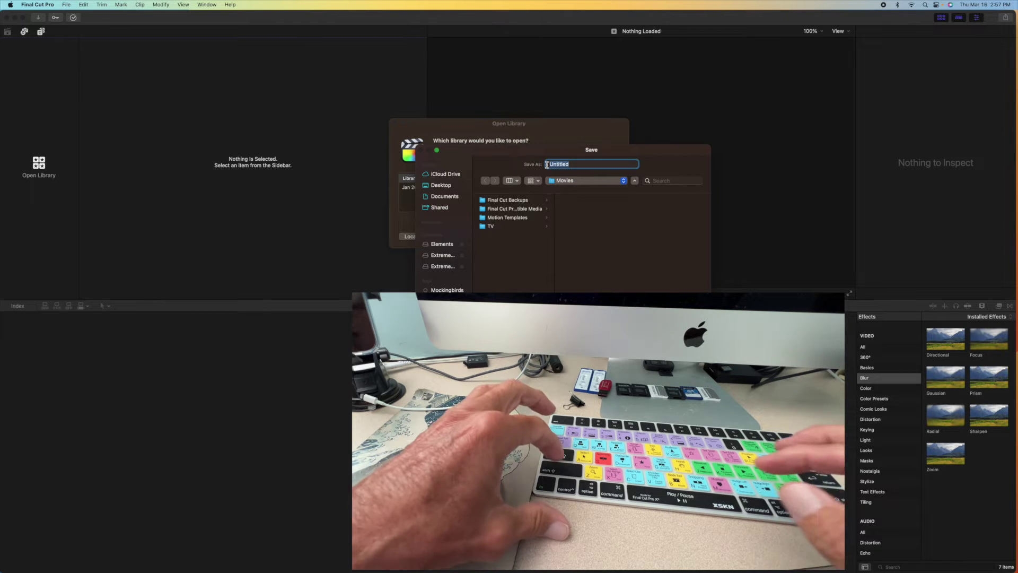
text(Mar)
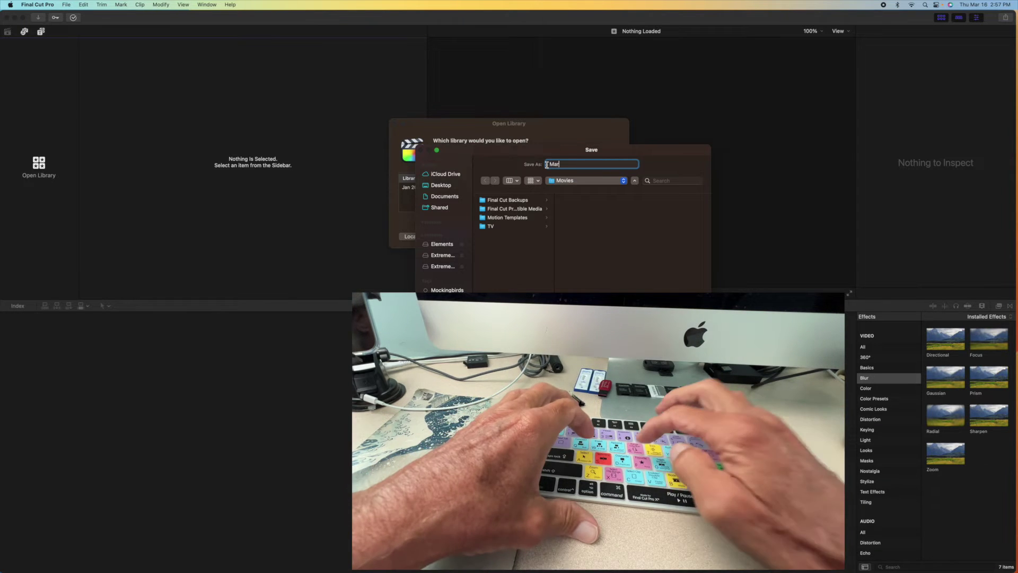
text(ch 2023)
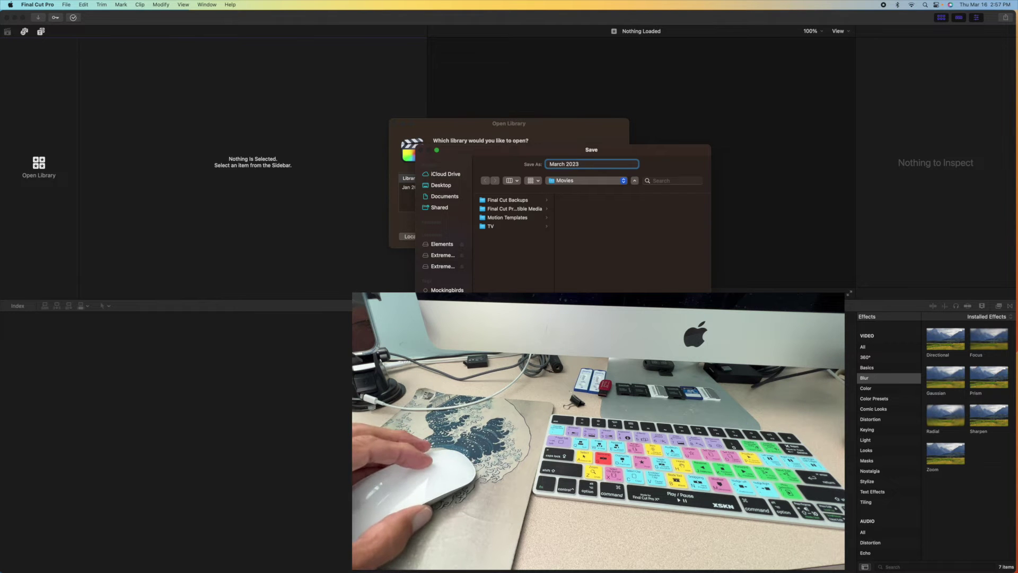
key(Escape)
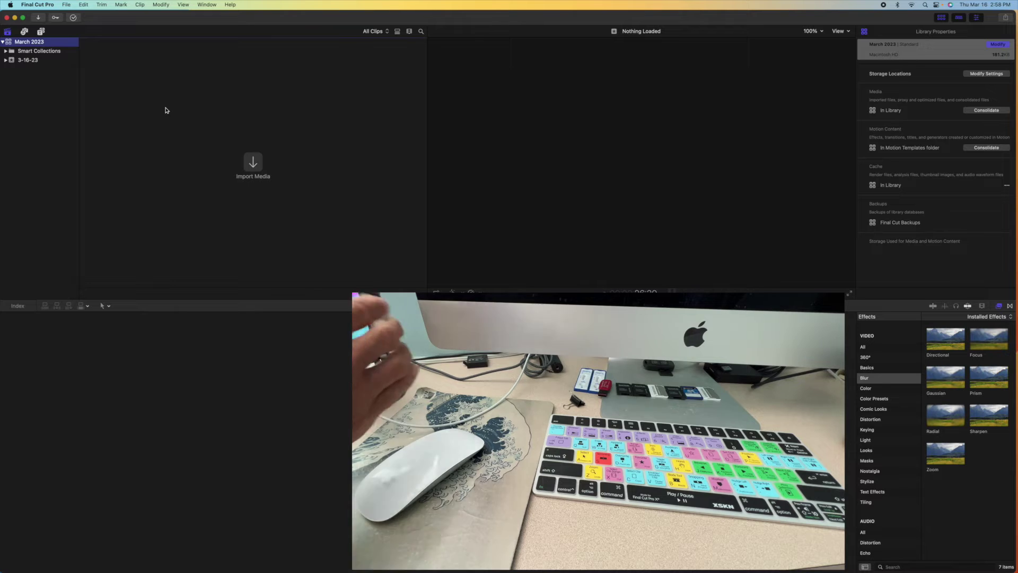
Step: Import the IMG_3899 video from the connected iPhone into the 3-16-23 event, copying it to the library
scroll(152, 106, down, 1)
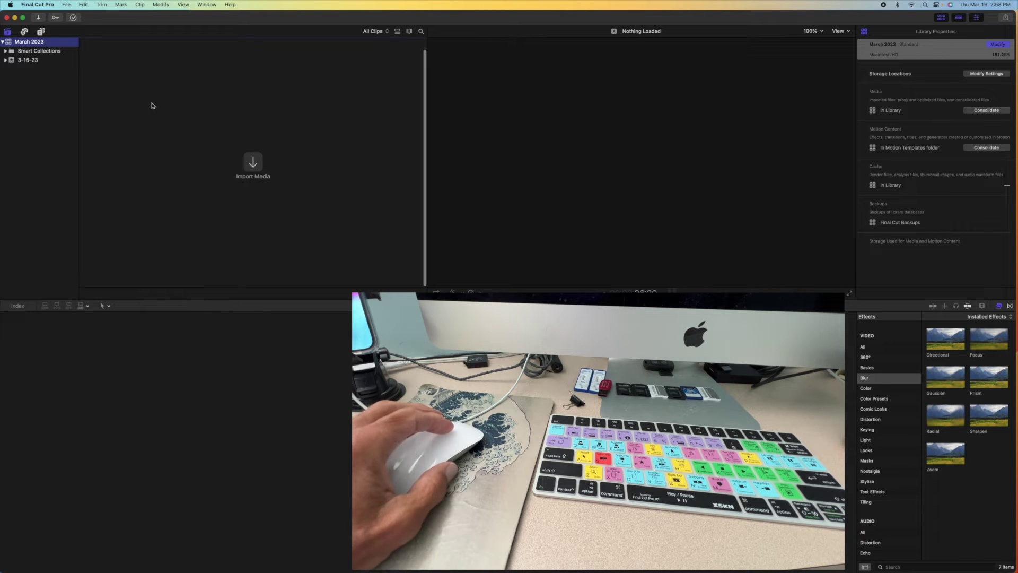
click(66, 4)
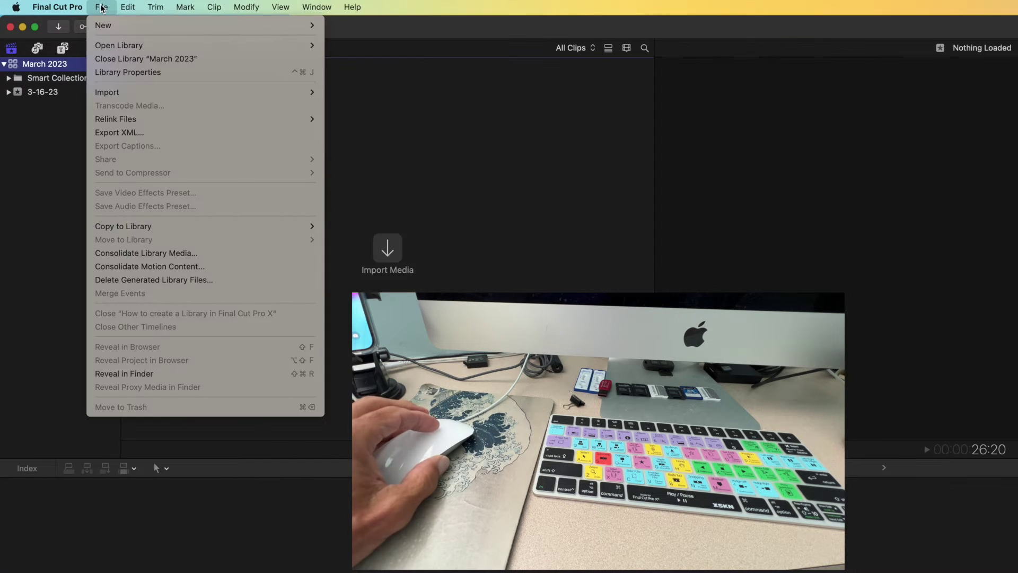
mouse_move(100, 93)
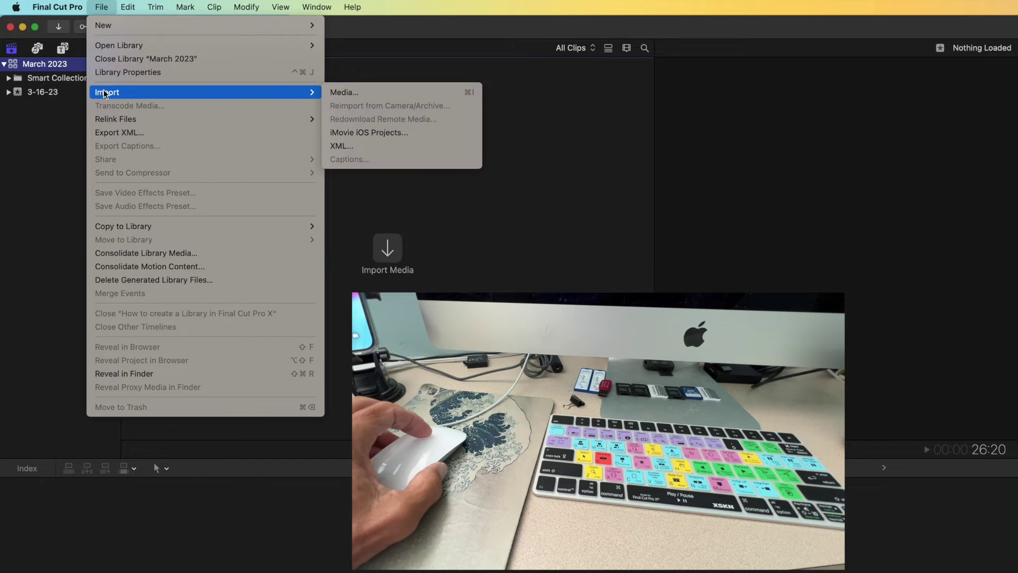
click(356, 94)
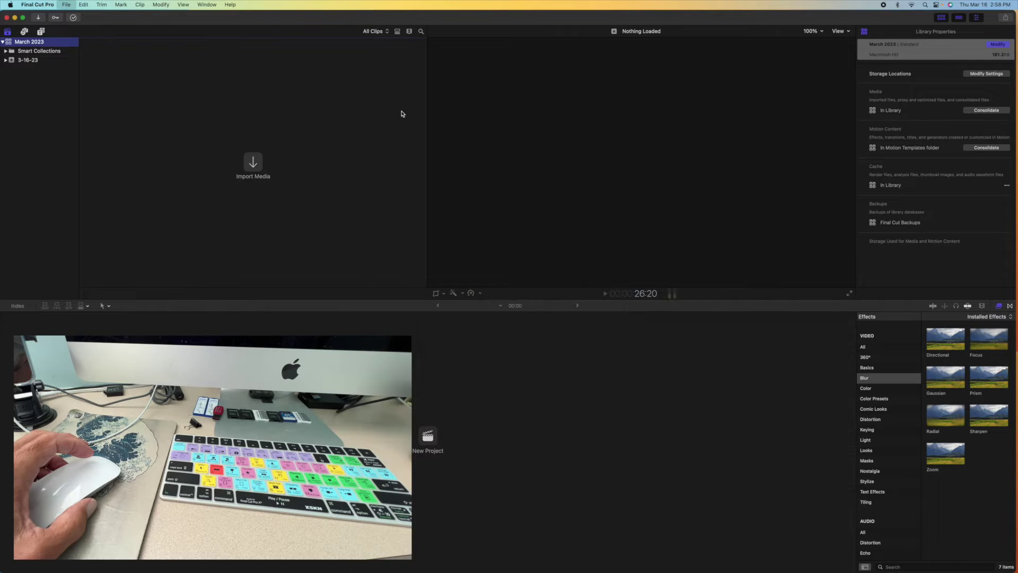
key(super+i)
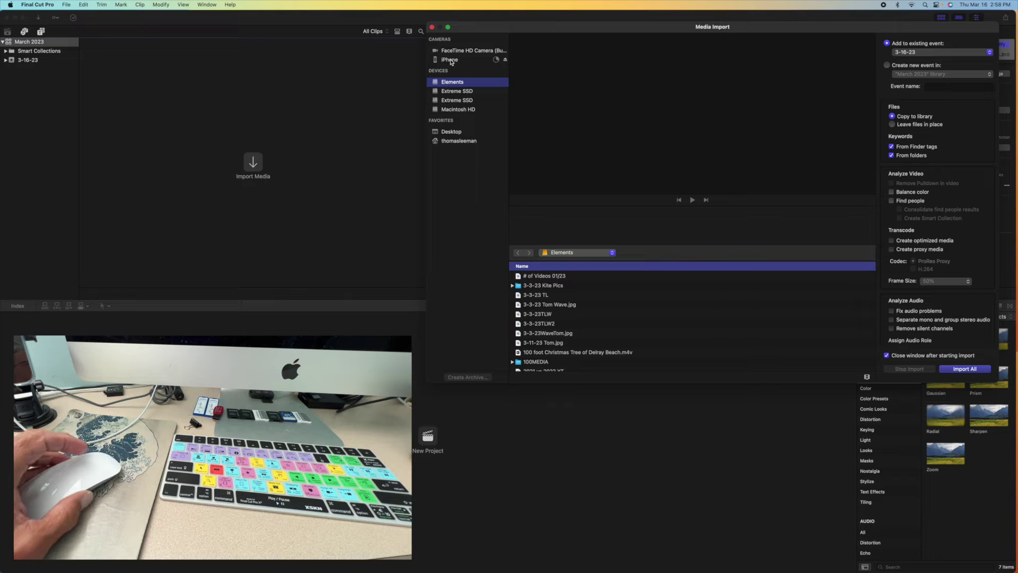
click(450, 60)
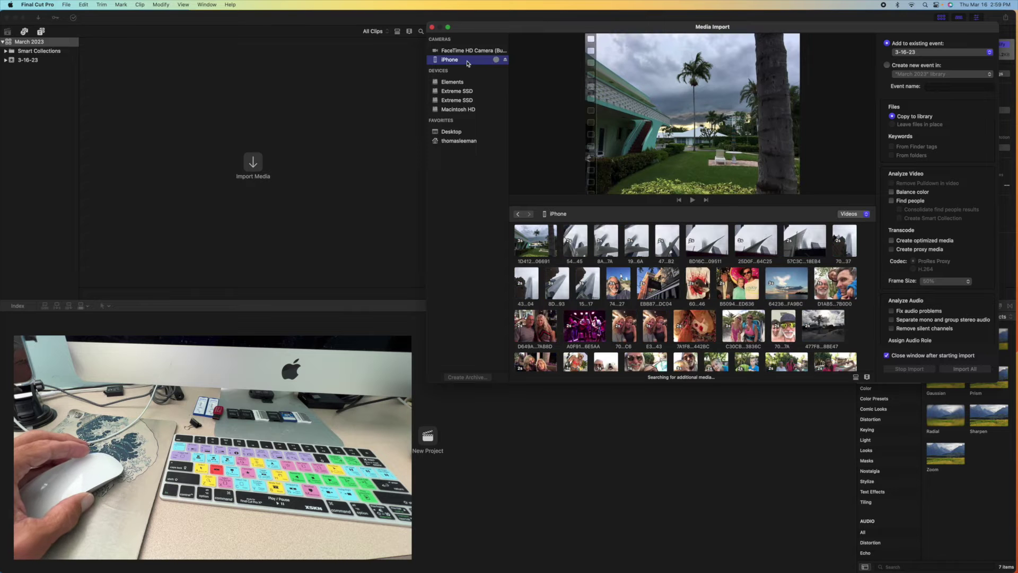
scroll(640, 287, down, 5)
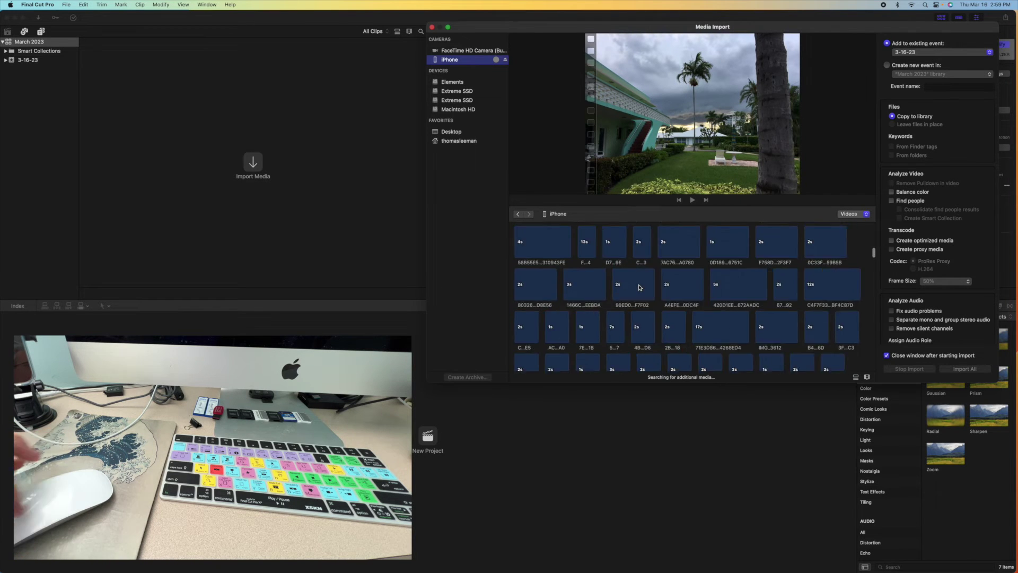
scroll(641, 287, down, 5)
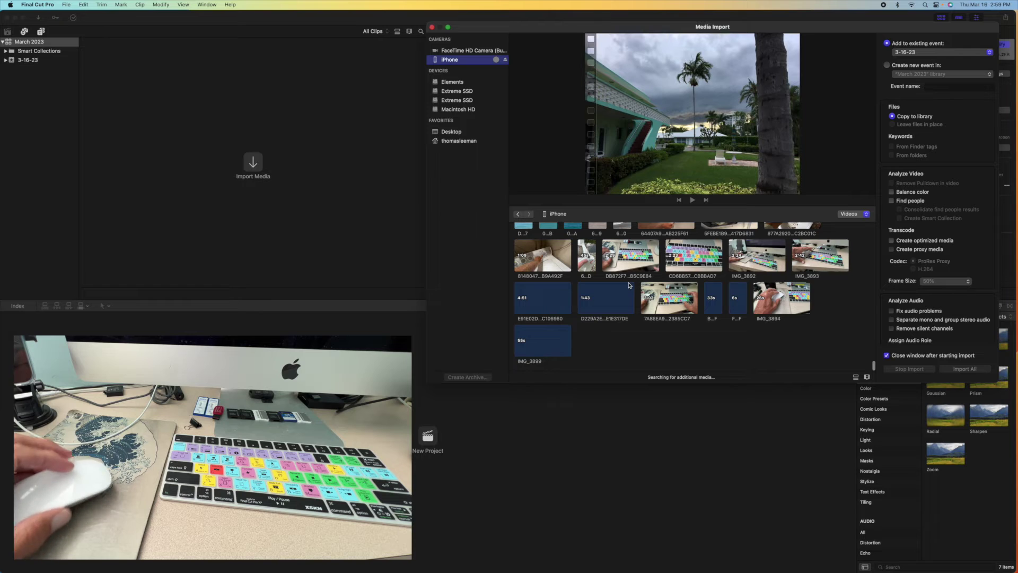
click(537, 347)
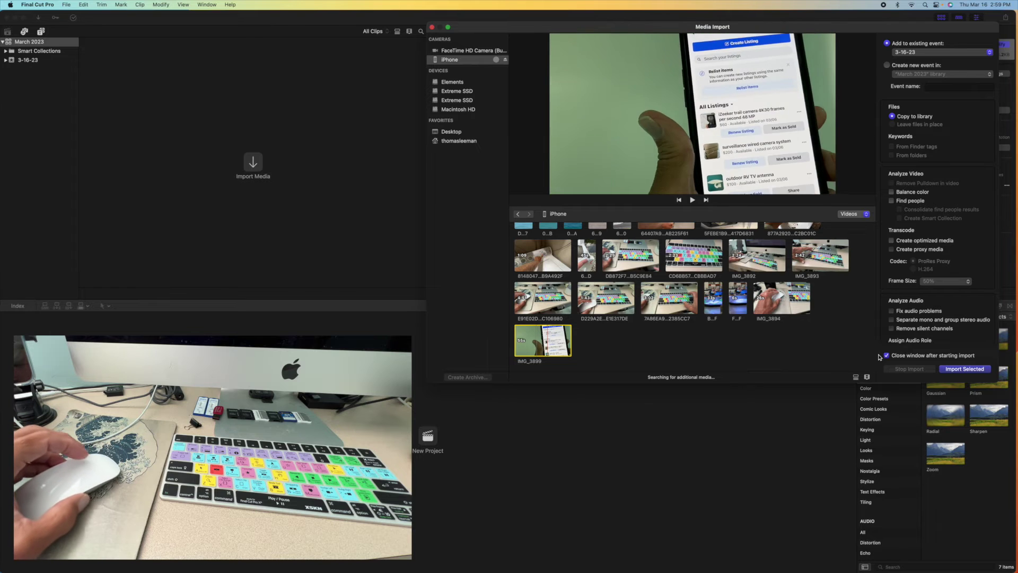
click(959, 370)
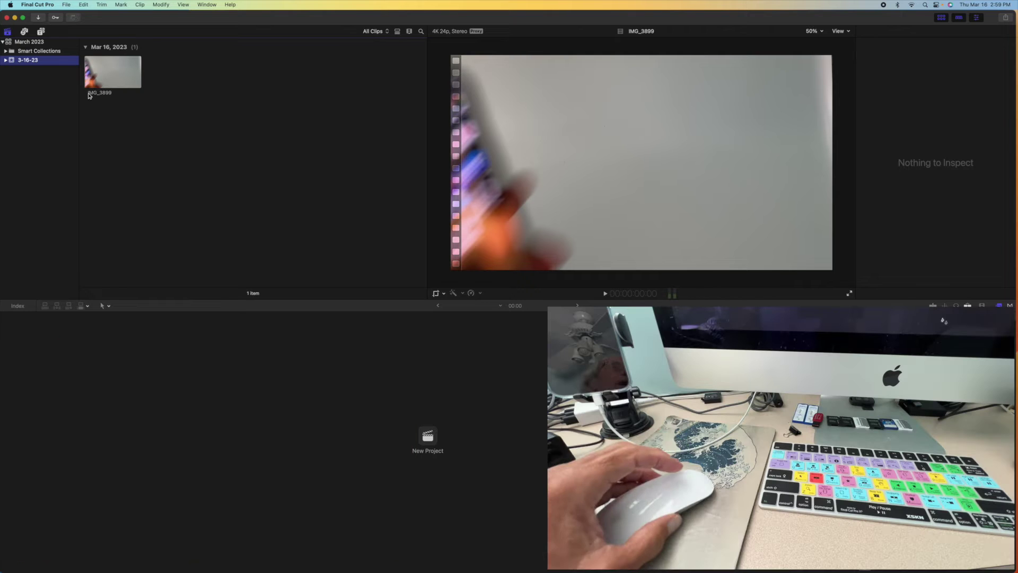
Step: Create a new project named Facebook Market Place in the 3-16-23 event with the default 1080p HD settings
click(109, 69)
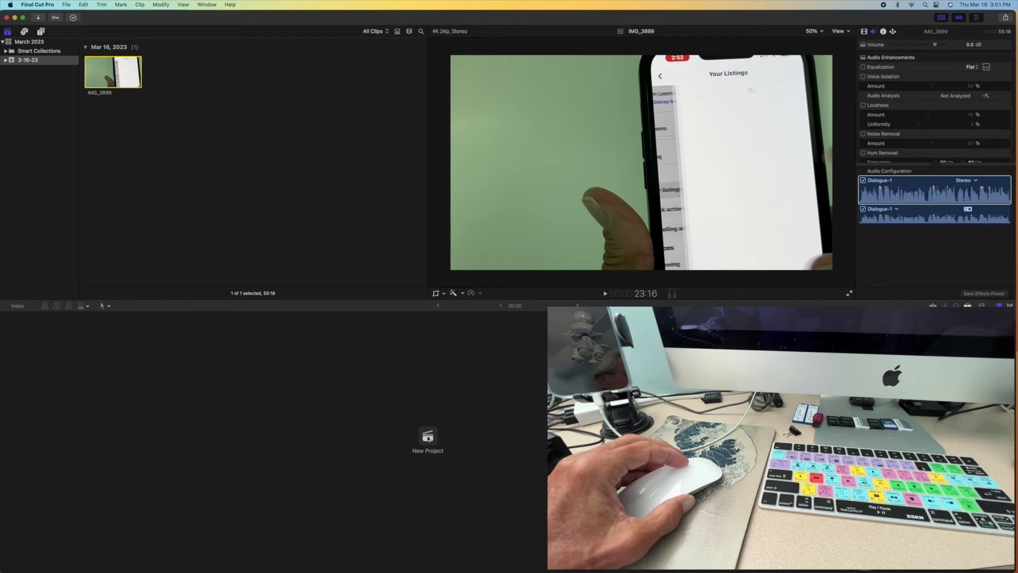
click(65, 7)
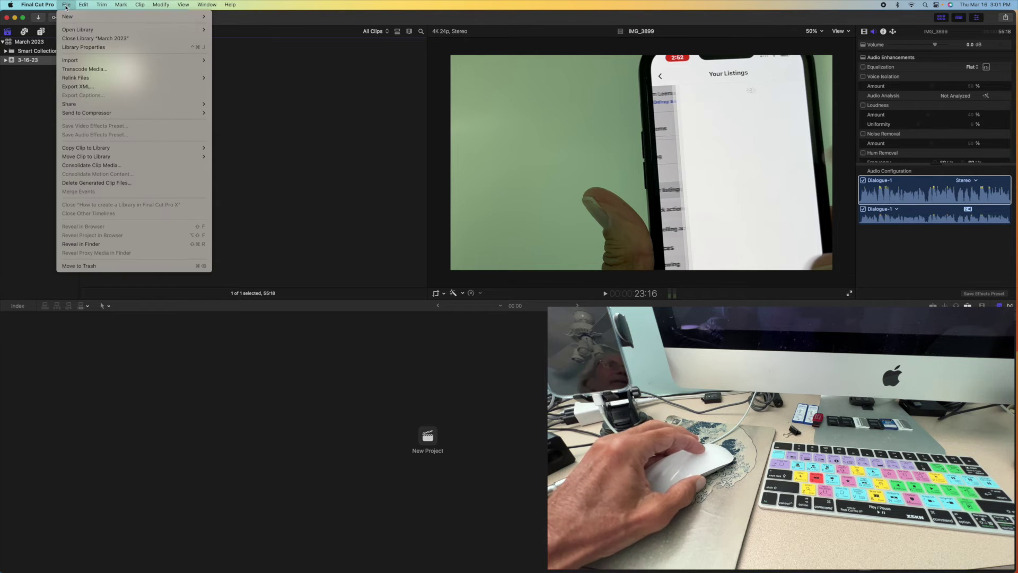
mouse_move(69, 16)
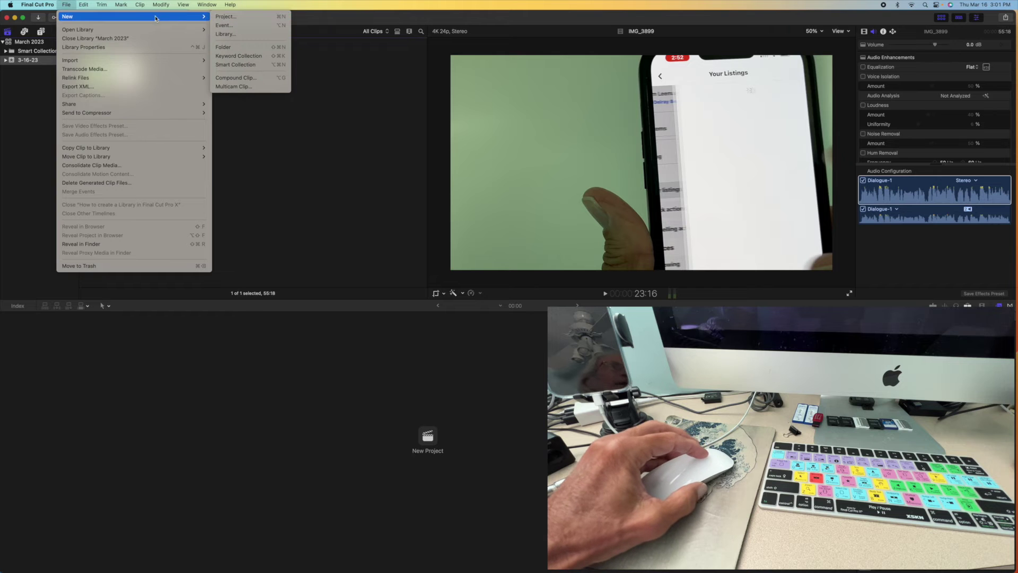
click(226, 16)
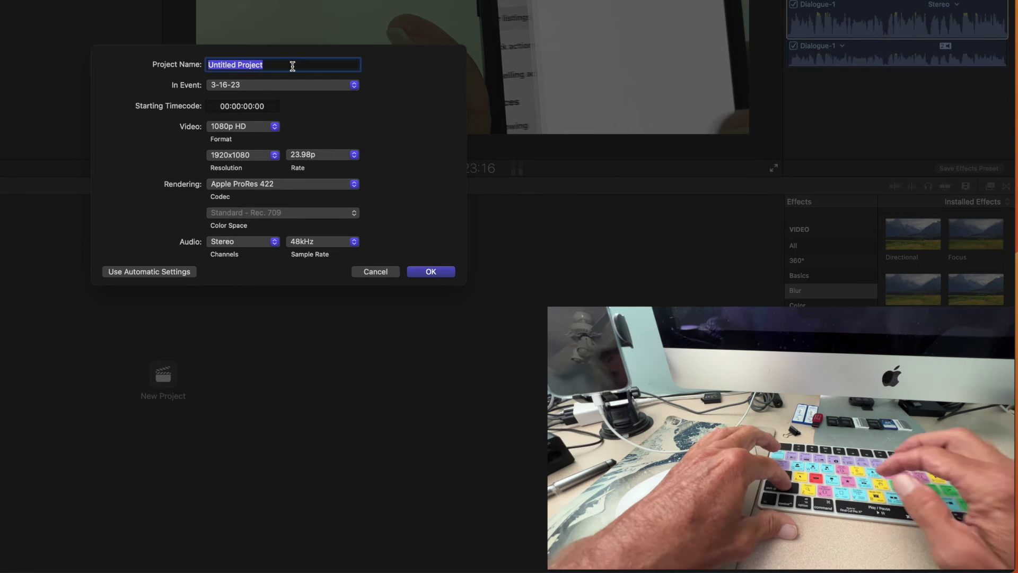
text(Facebook Mark)
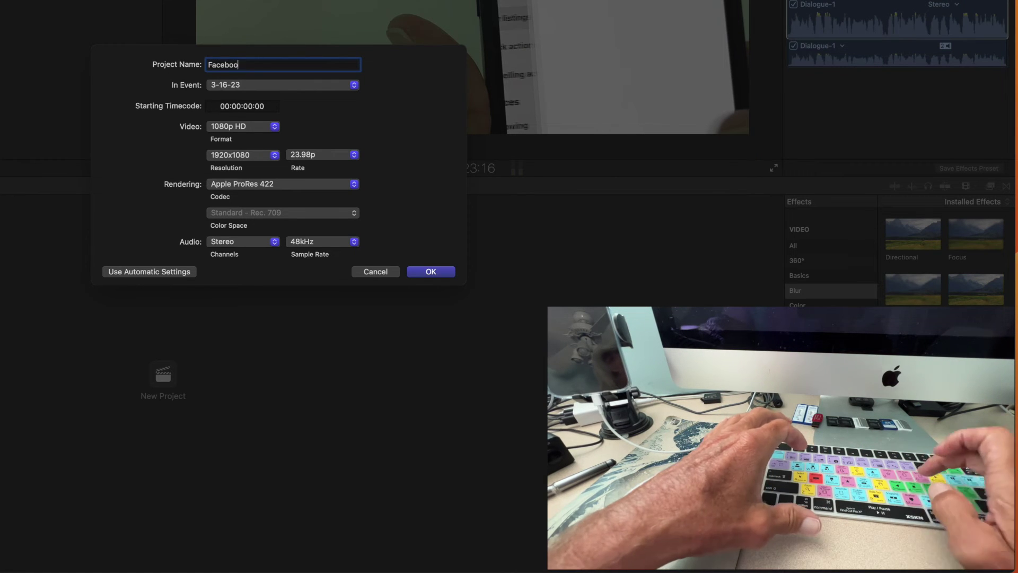
text(et Place)
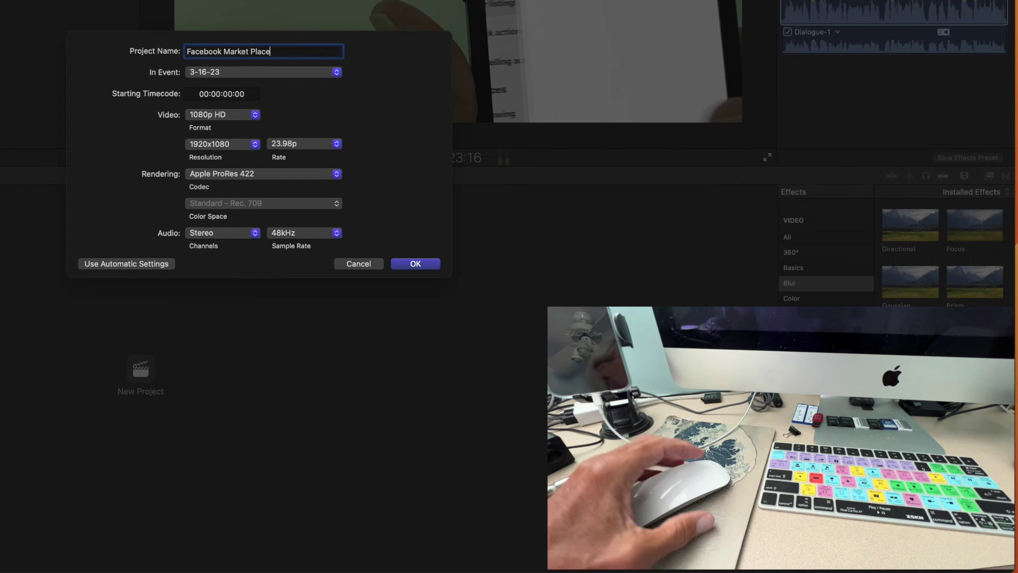
click(416, 263)
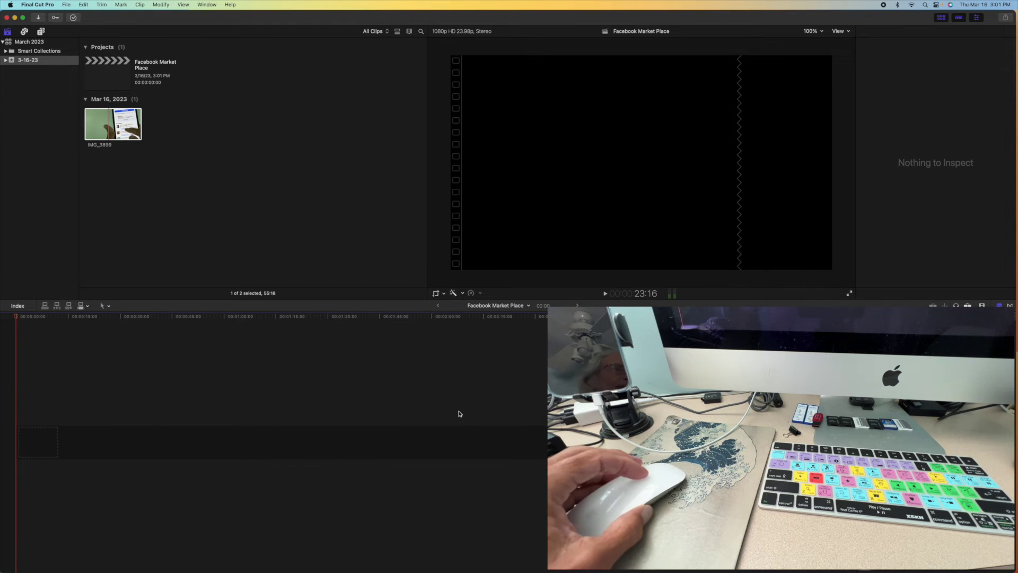
Step: Try appending the IMG_3899 clip to the empty timeline and undo the edit
click(118, 128)
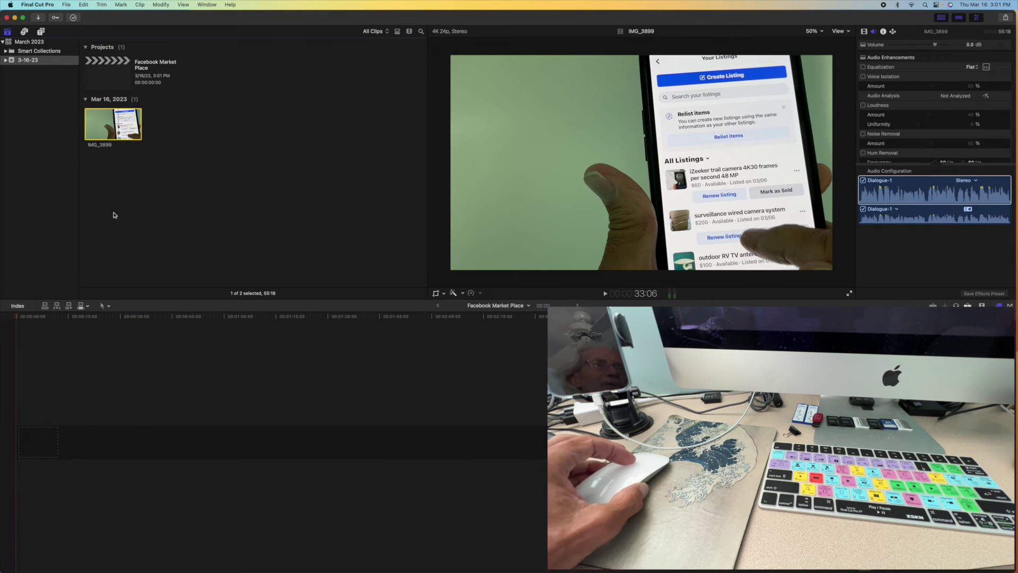
click(69, 306)
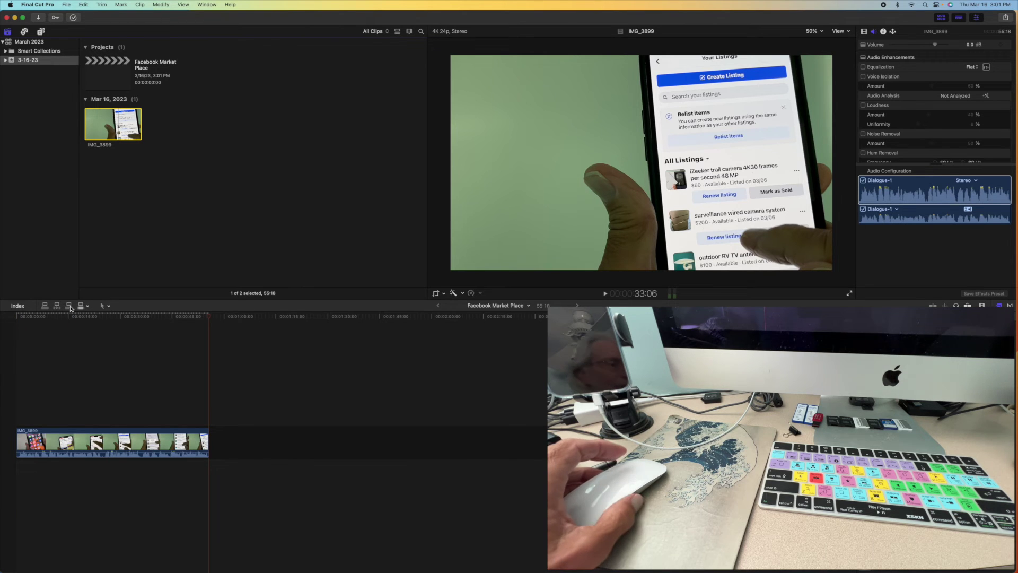
key(super+z)
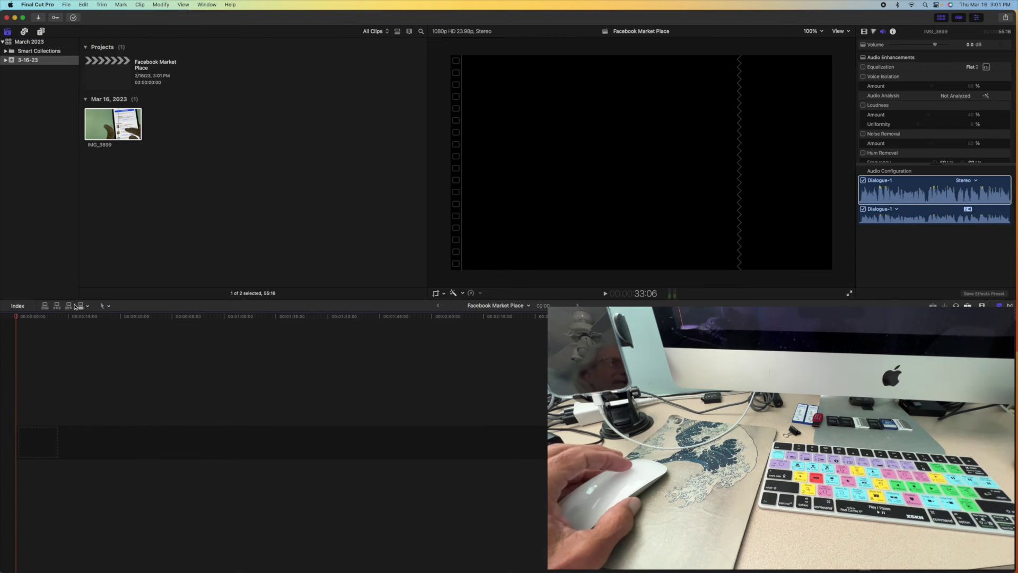
Step: Place the IMG_3899 clip from the browser at the start of the timeline and briefly play it back
drag(109, 128, 124, 429)
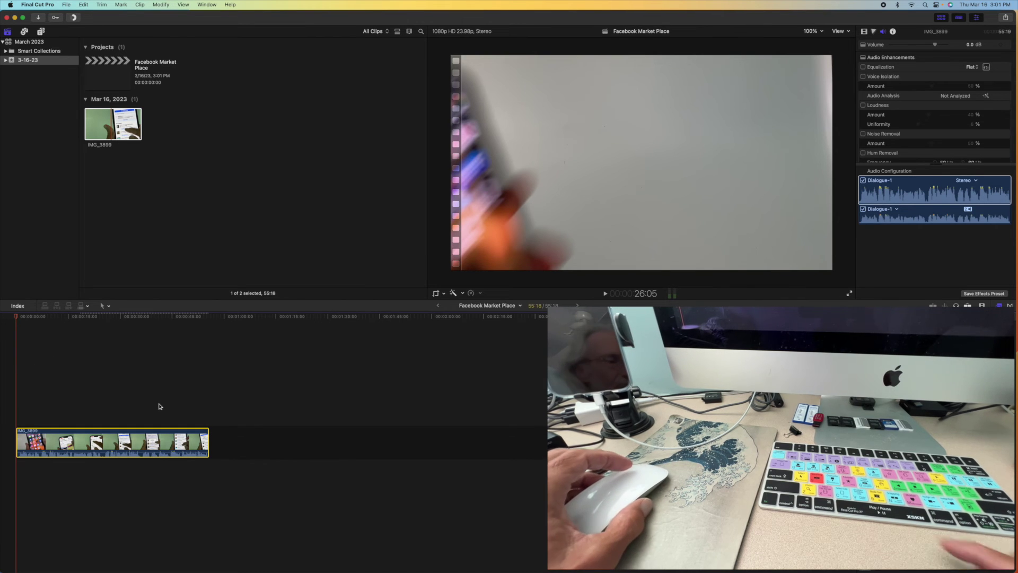
key(space)
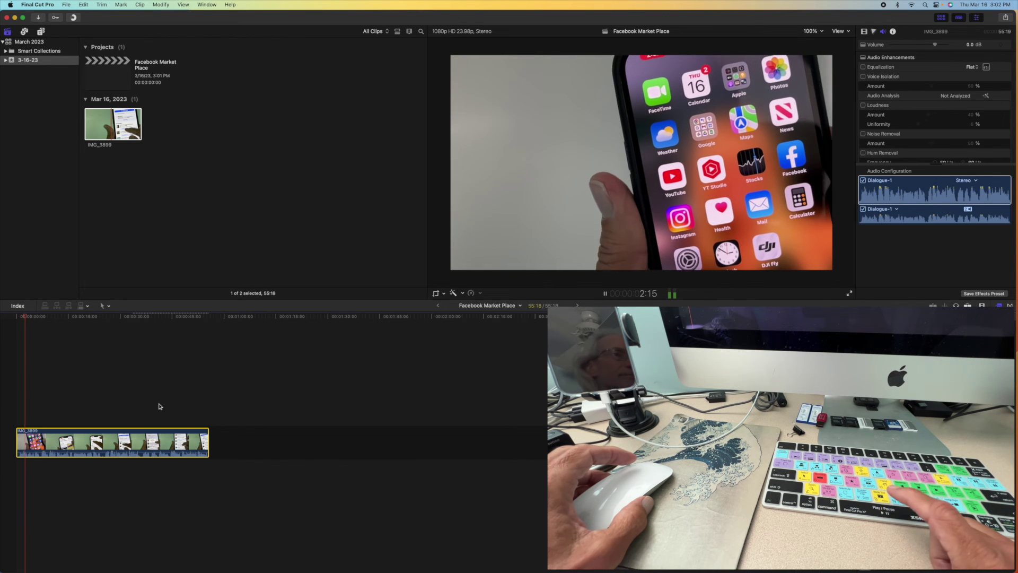
key(space)
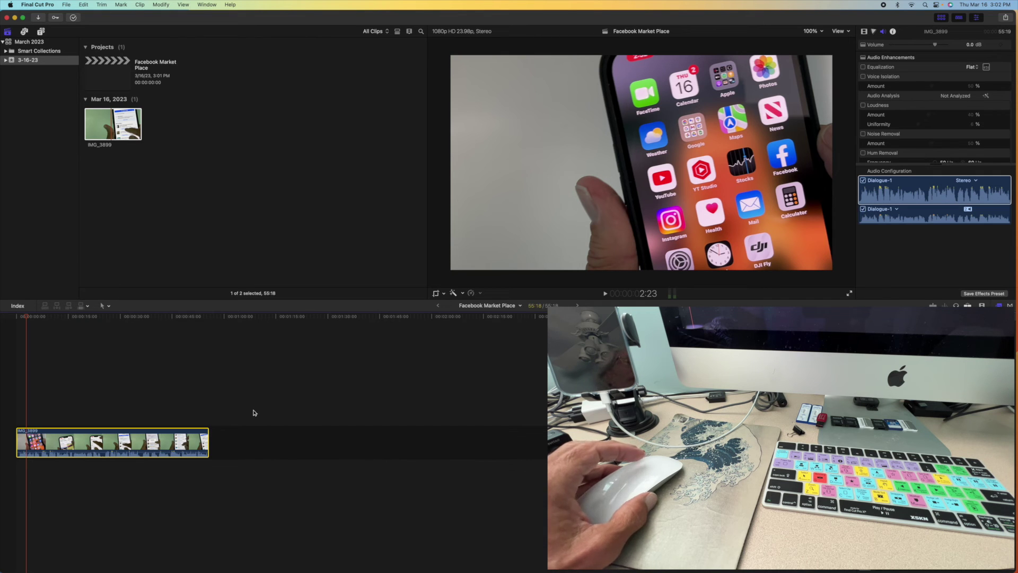
click(111, 126)
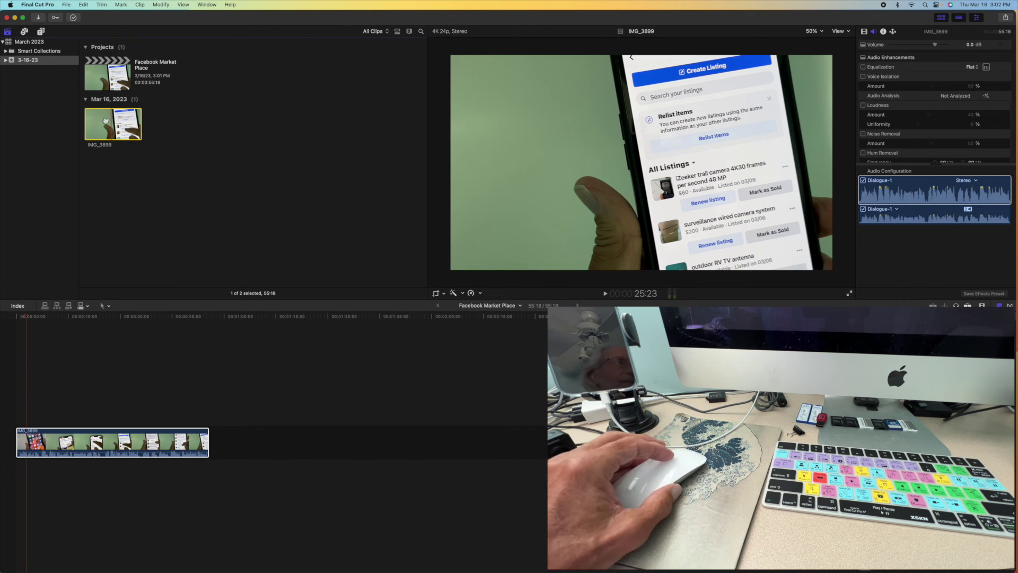
click(66, 5)
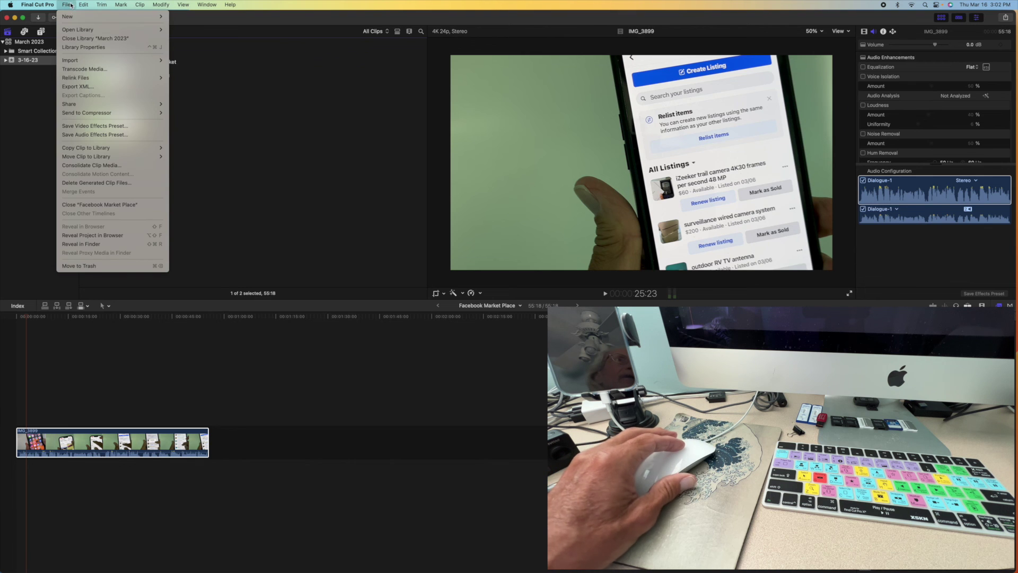
mouse_move(153, 16)
click(234, 182)
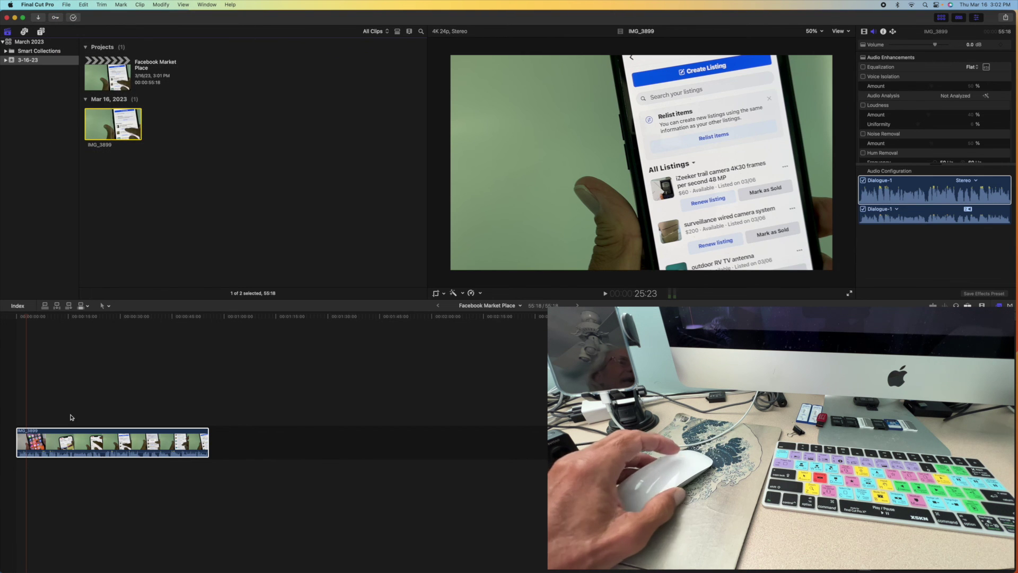
Step: Move the playhead to about 19 seconds and select the IMG_3899 clip in the timeline
click(82, 380)
click(109, 445)
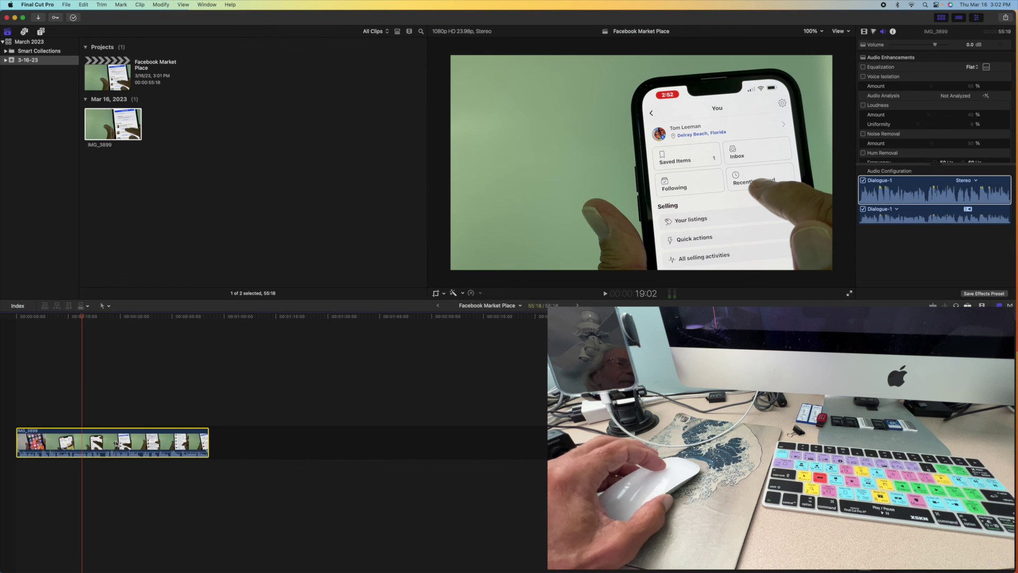